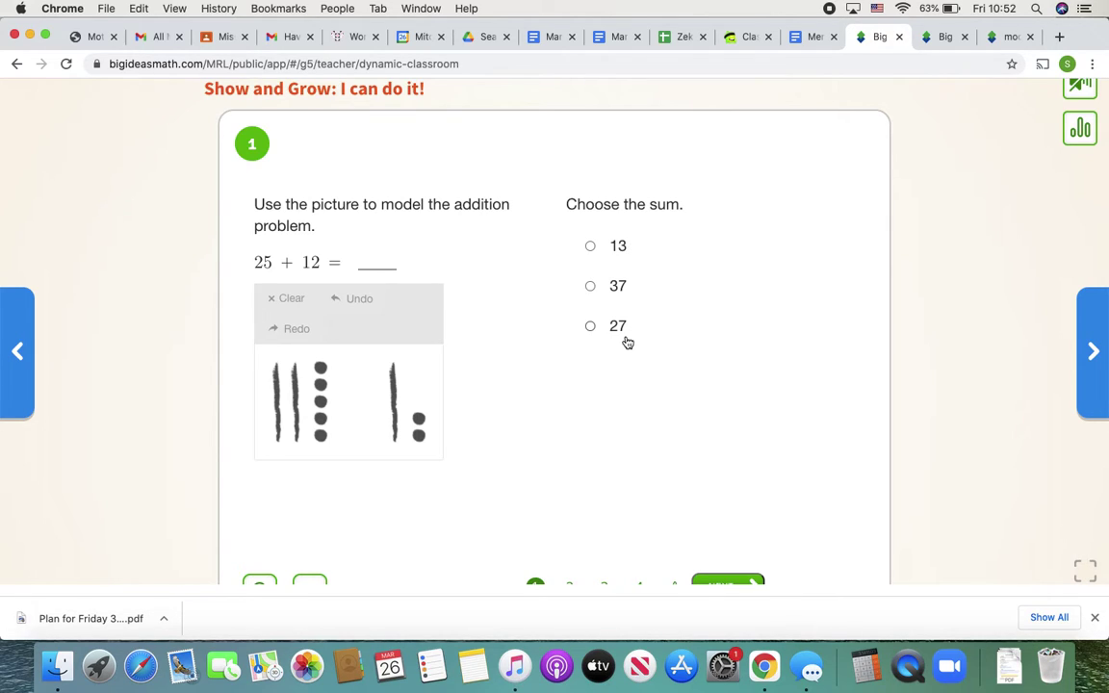
Step: Answer question 1 (25 + 12) with 37, check it, and move on to question 2
{"action": "left_click", "coordinate": [591, 290]}
{"action": "scroll", "coordinate": [684, 330], "scroll_direction": "down", "scroll_amount": 2}
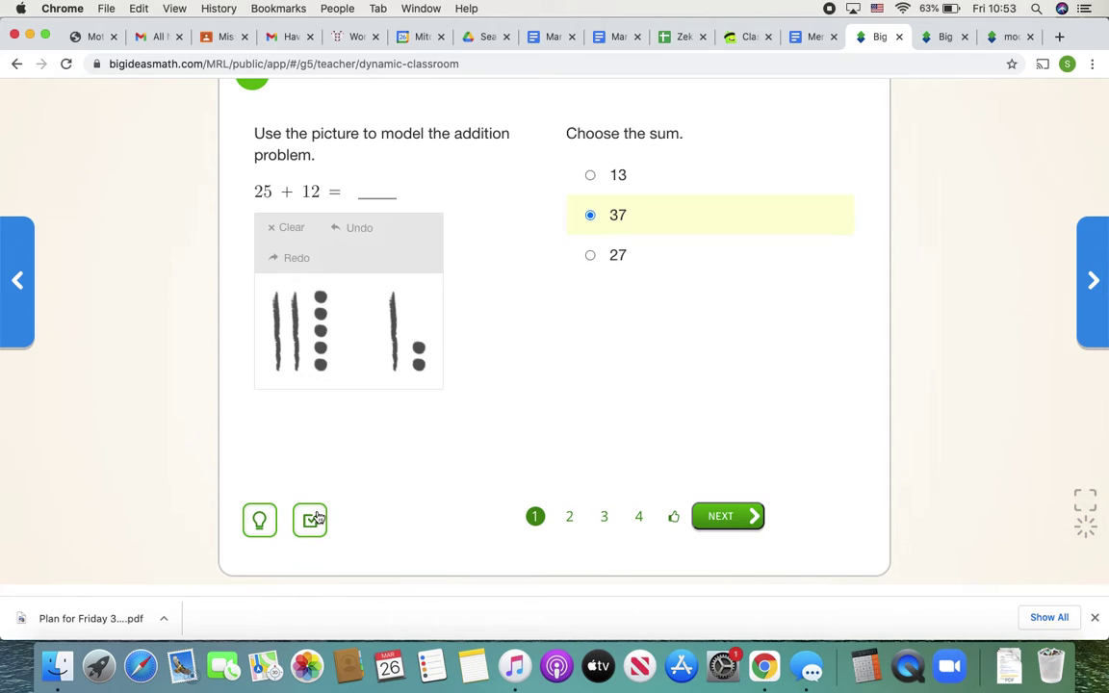
{"action": "left_click", "coordinate": [319, 519]}
{"action": "scroll", "coordinate": [455, 482], "scroll_direction": "up", "scroll_amount": 1}
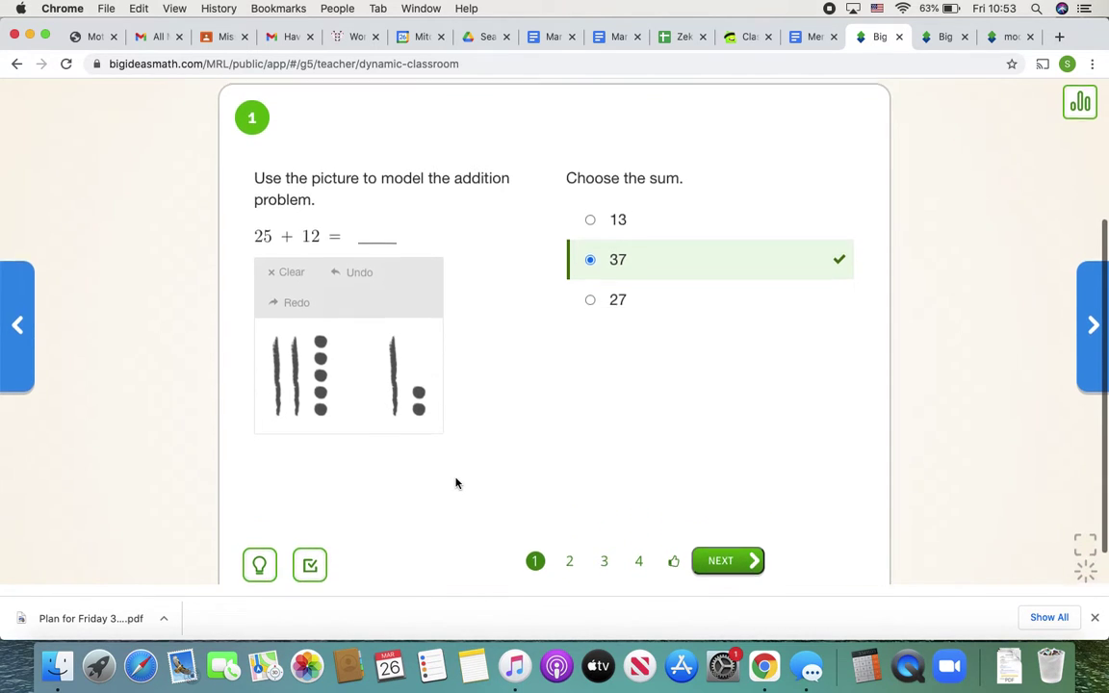
{"action": "scroll", "coordinate": [456, 482], "scroll_direction": "down", "scroll_amount": 1}
{"action": "left_click", "coordinate": [570, 533]}
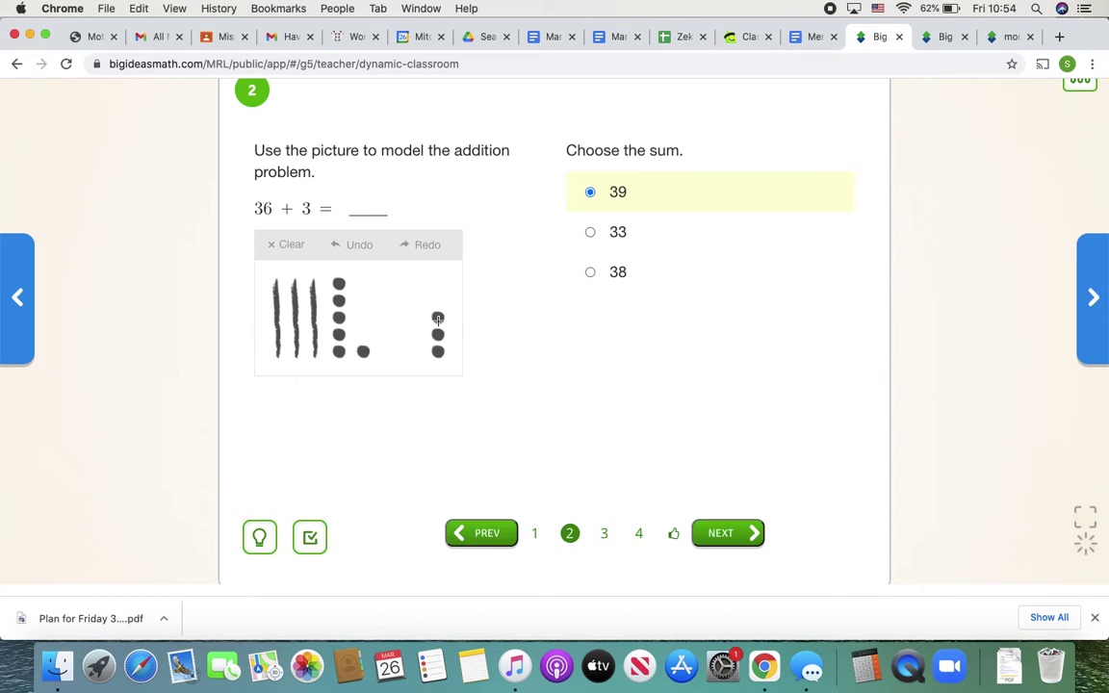
Step: Check the chosen sum 39 for 36 + 3 to confirm it is correct
{"action": "left_click", "coordinate": [310, 545]}
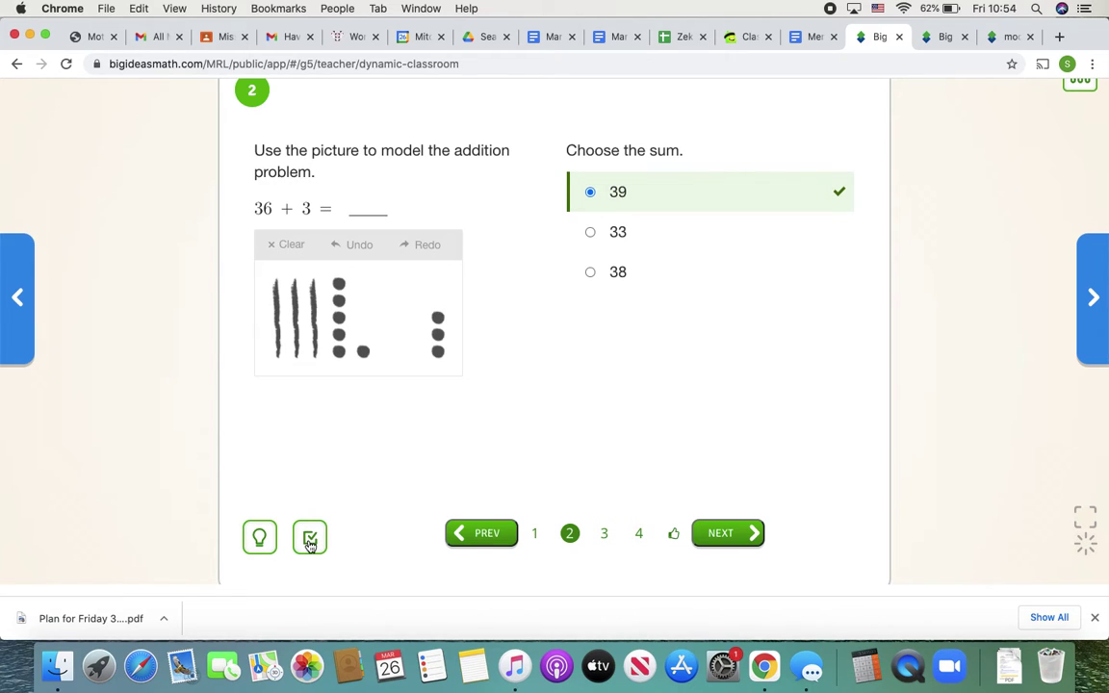
Step: On question 3, answer 21 + 8 with 29 and check it
{"action": "left_click", "coordinate": [605, 534]}
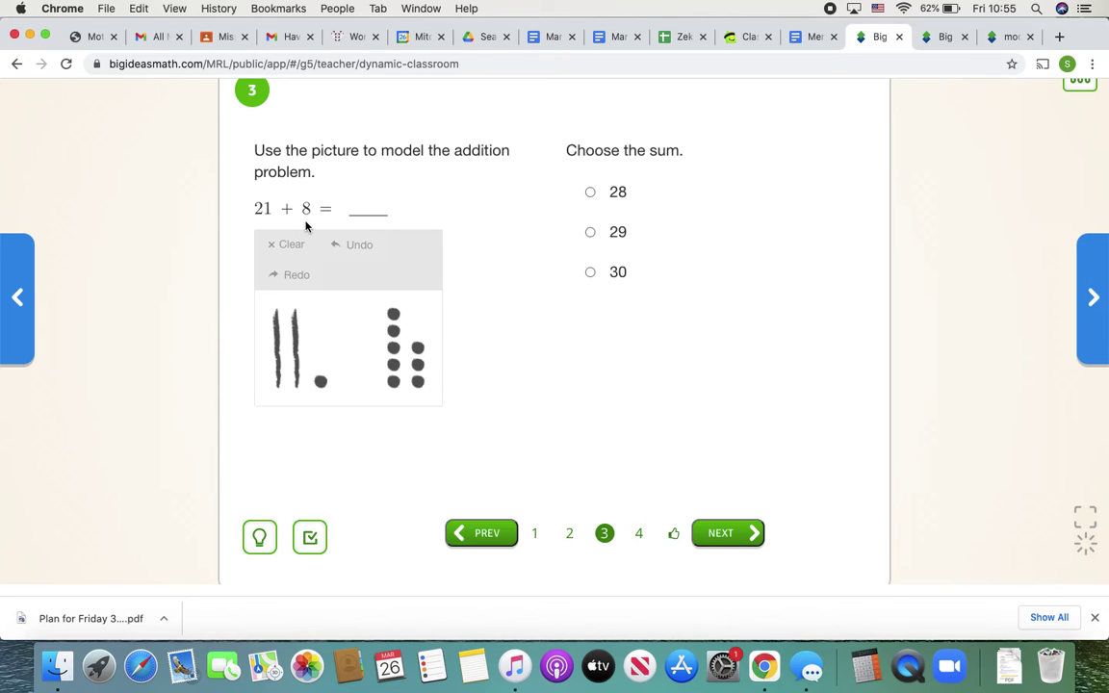
{"action": "left_click", "coordinate": [591, 233]}
{"action": "left_click", "coordinate": [310, 536]}
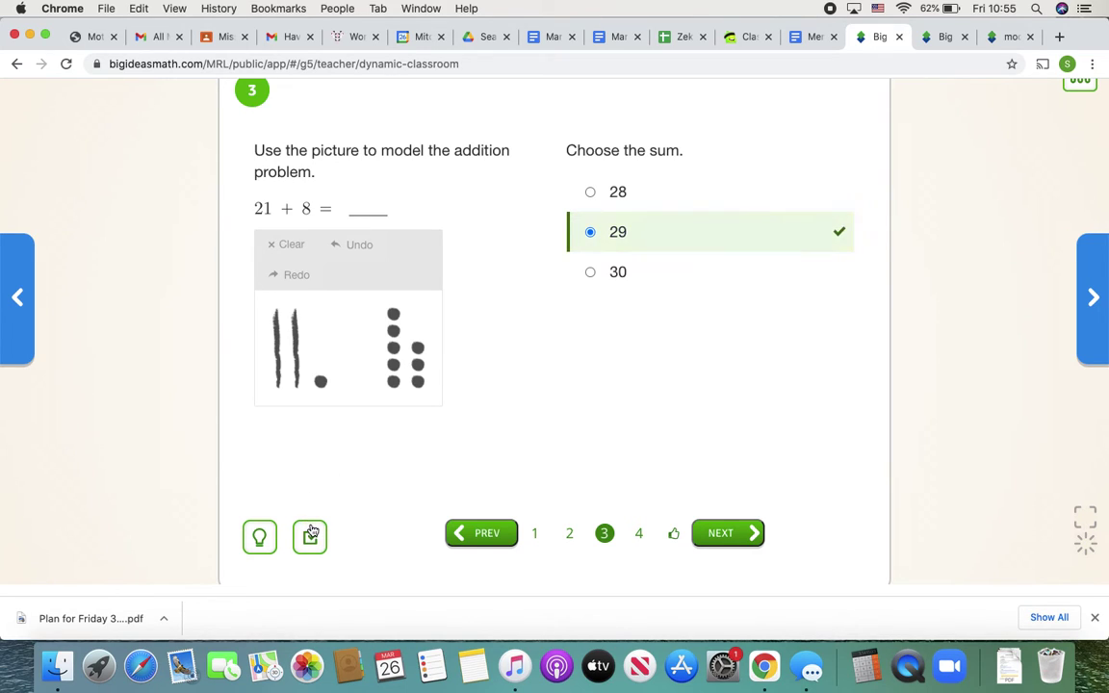
Step: On question 4, answer 22 + 24 with 46 and check it
{"action": "left_click", "coordinate": [640, 536]}
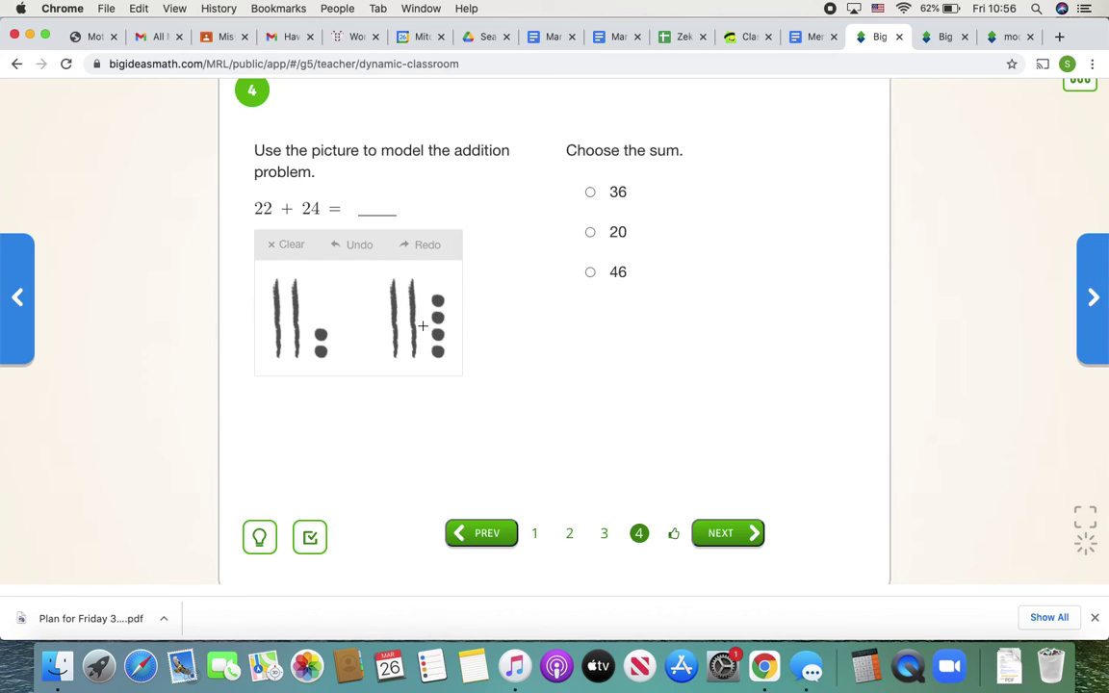
{"action": "left_click", "coordinate": [591, 273]}
{"action": "left_click", "coordinate": [297, 548]}
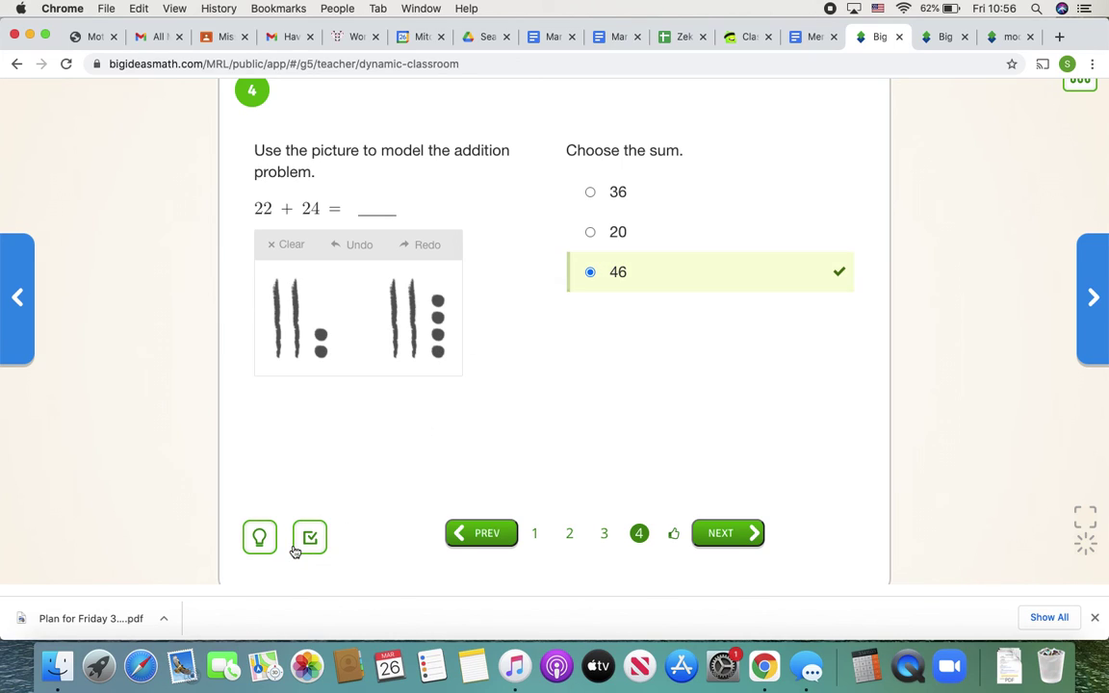